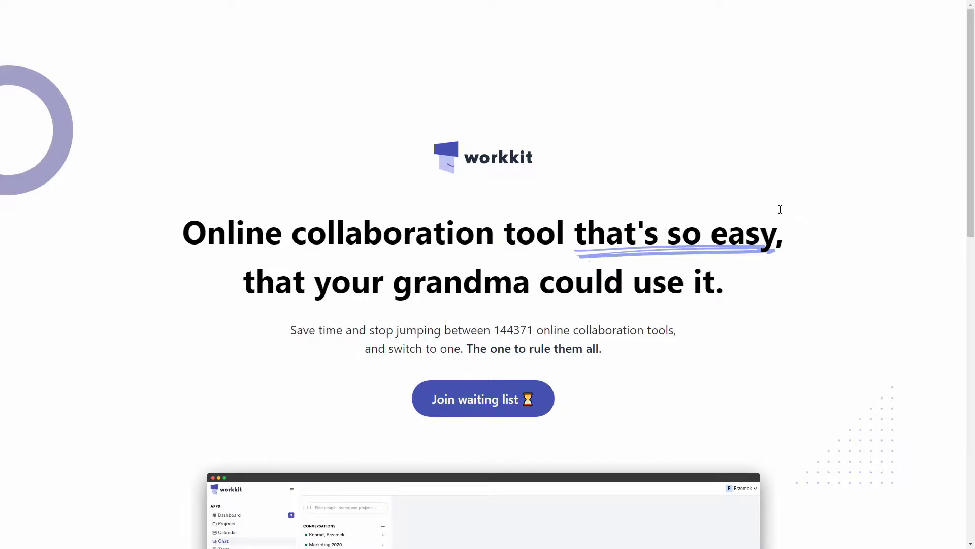
scroll(790, 215, down, 3)
scroll(801, 245, down, 3)
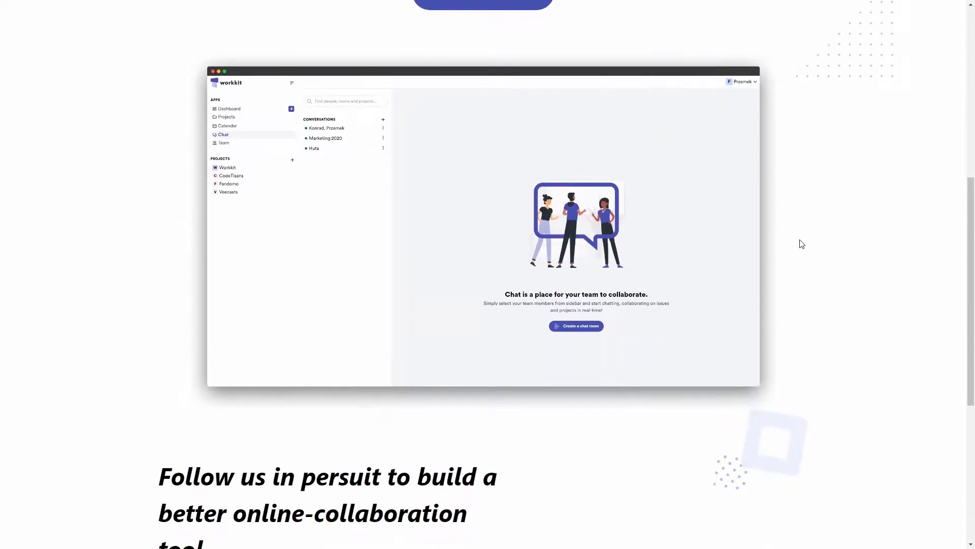
scroll(770, 233, up, 4)
scroll(508, 268, up, 2)
Jump to the early access signup form and focus its email field
click(480, 399)
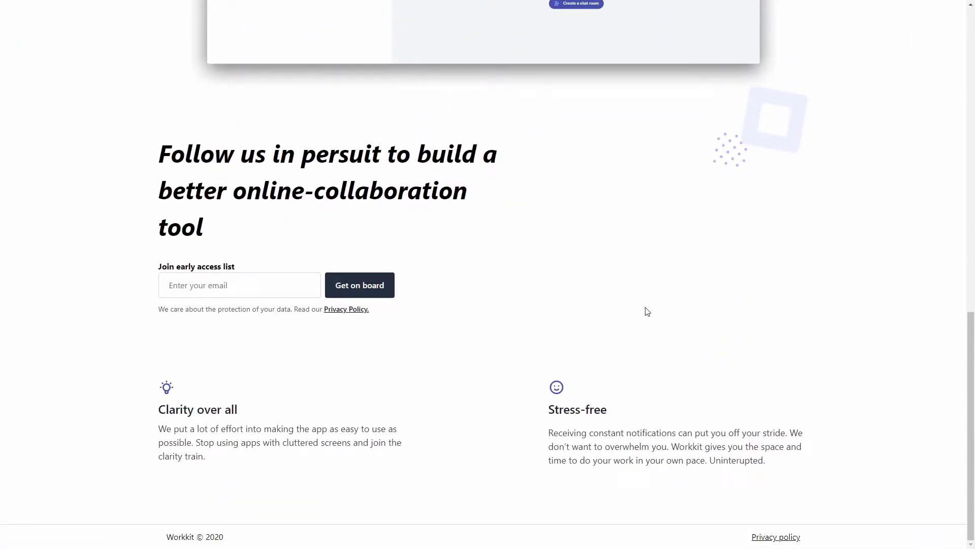
scroll(629, 308, up, 3)
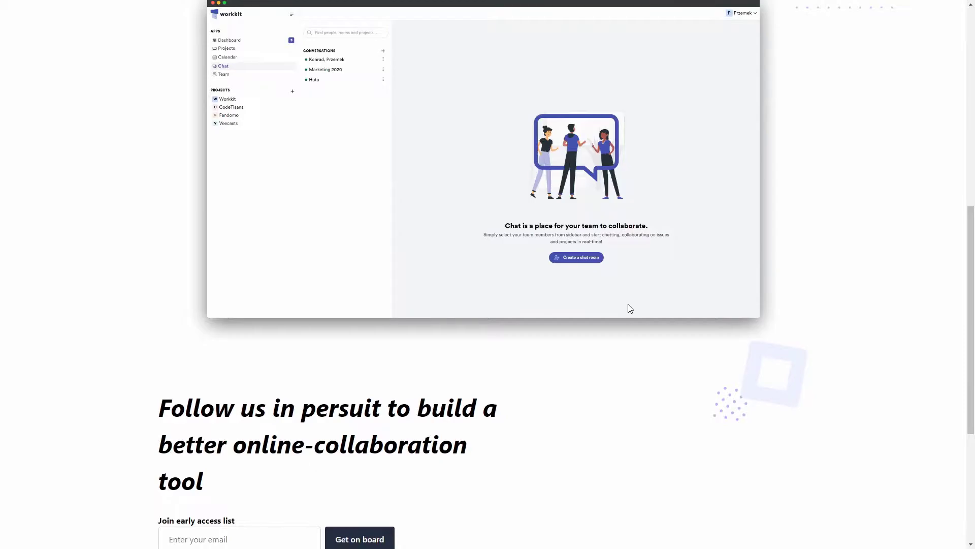
scroll(629, 308, up, 5)
scroll(629, 308, down, 4)
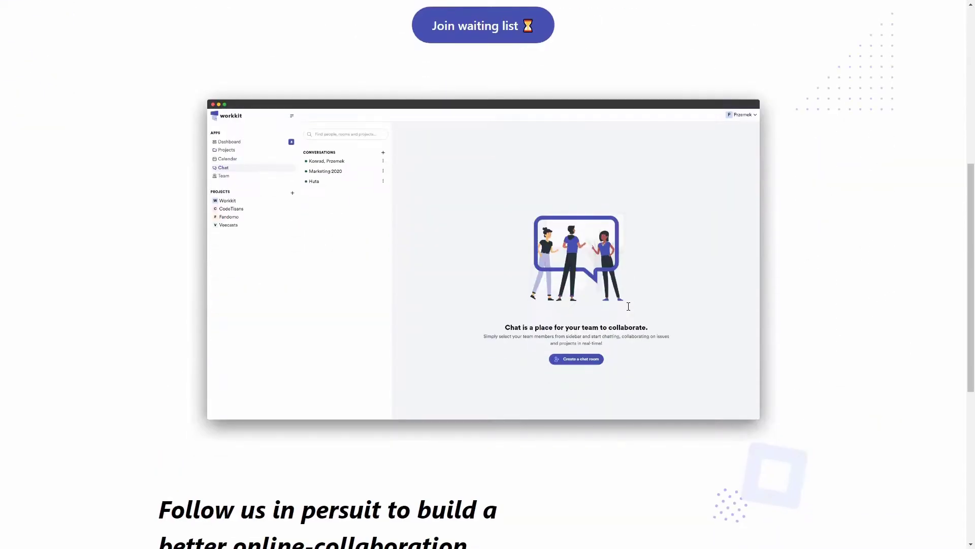
scroll(629, 307, down, 4)
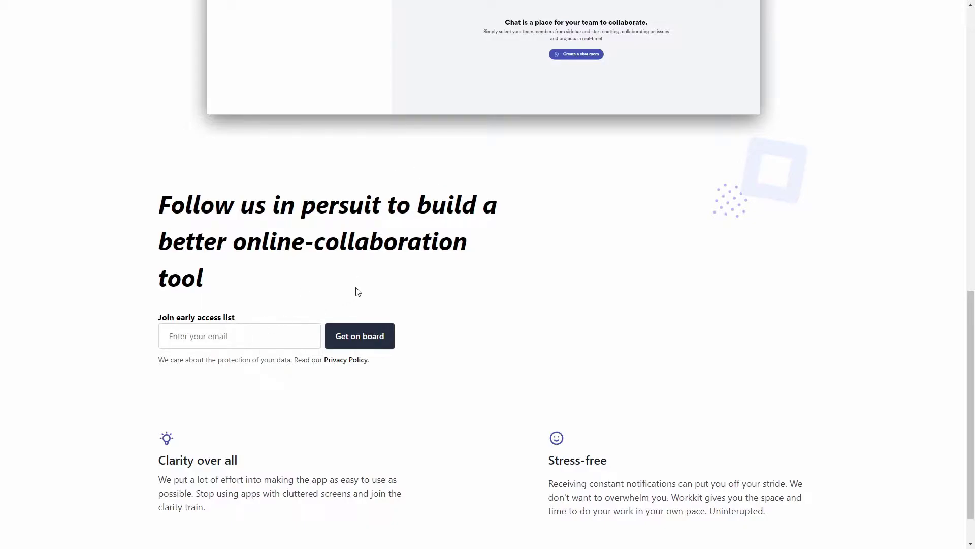
click(257, 336)
click(282, 309)
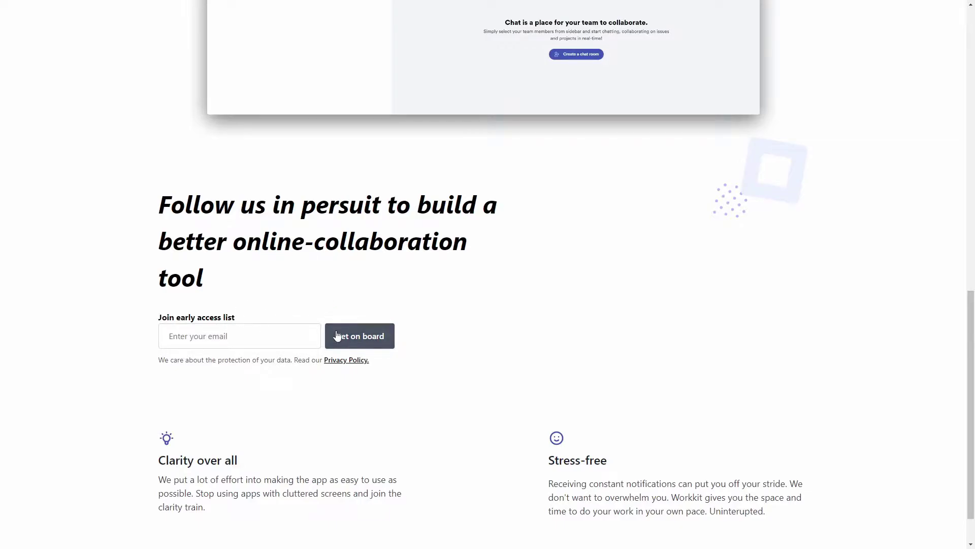
scroll(463, 320, down, 2)
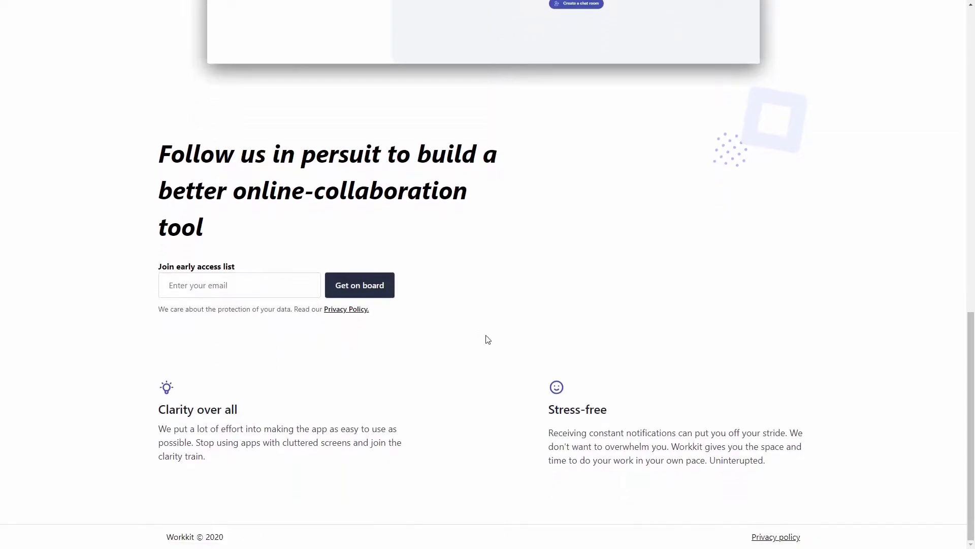
scroll(542, 194, up, 15)
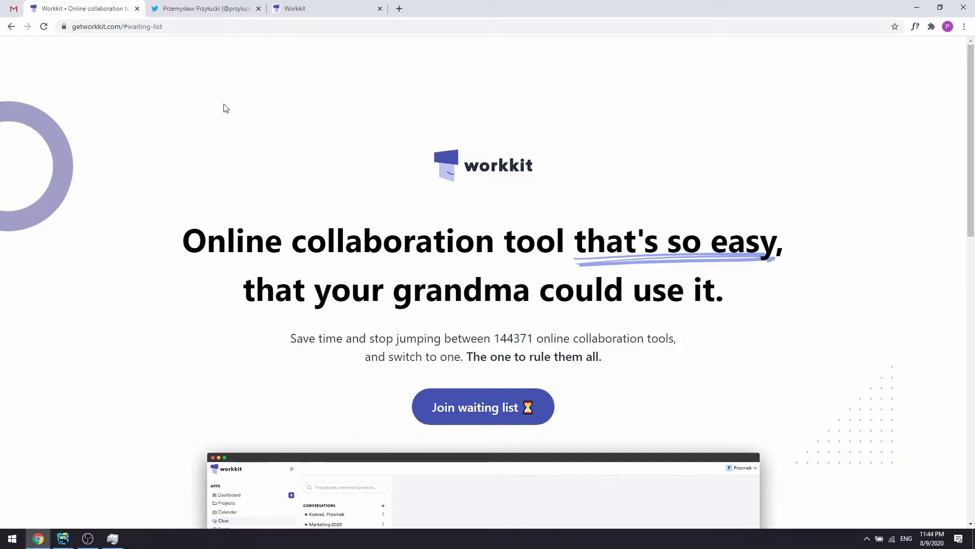
Select the getworkkit.com domain in the address bar, then go to the Twitter profile tab
drag(122, 27, 29, 30)
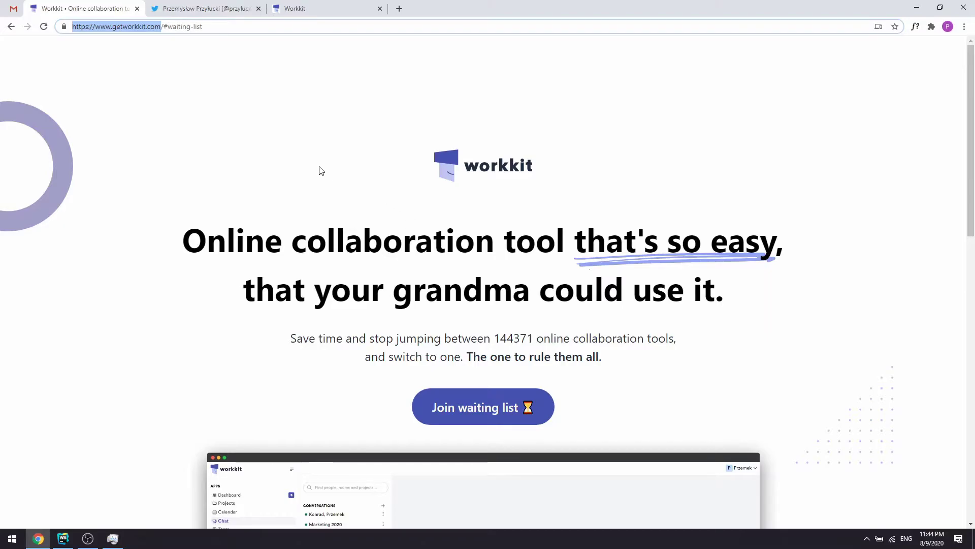
click(481, 405)
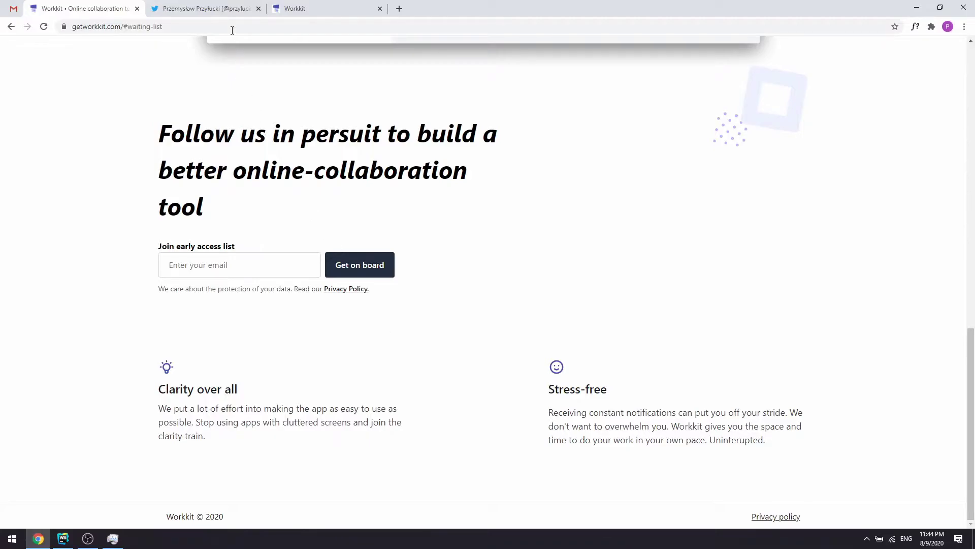
click(220, 7)
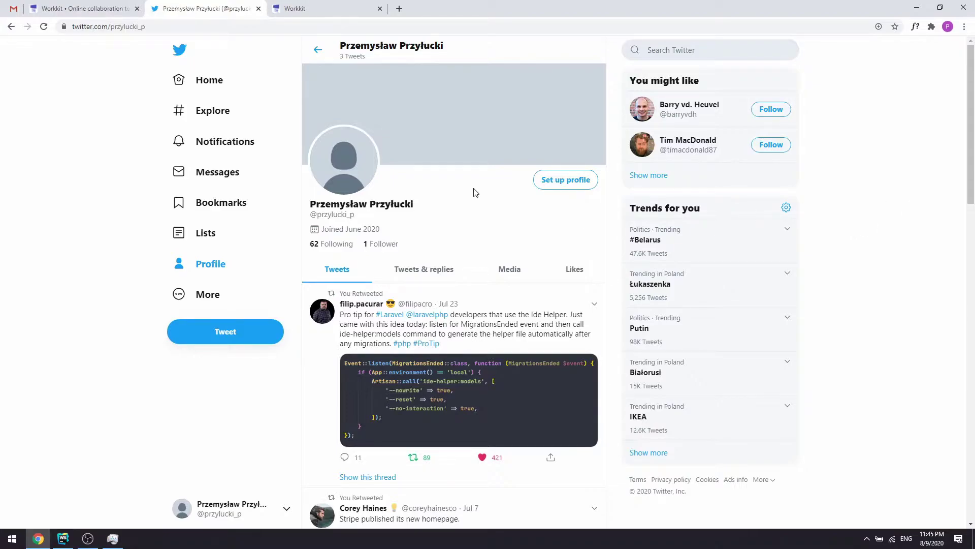
Switch to the localhost:3000 Workkit tab showing the Home dashboard
click(337, 5)
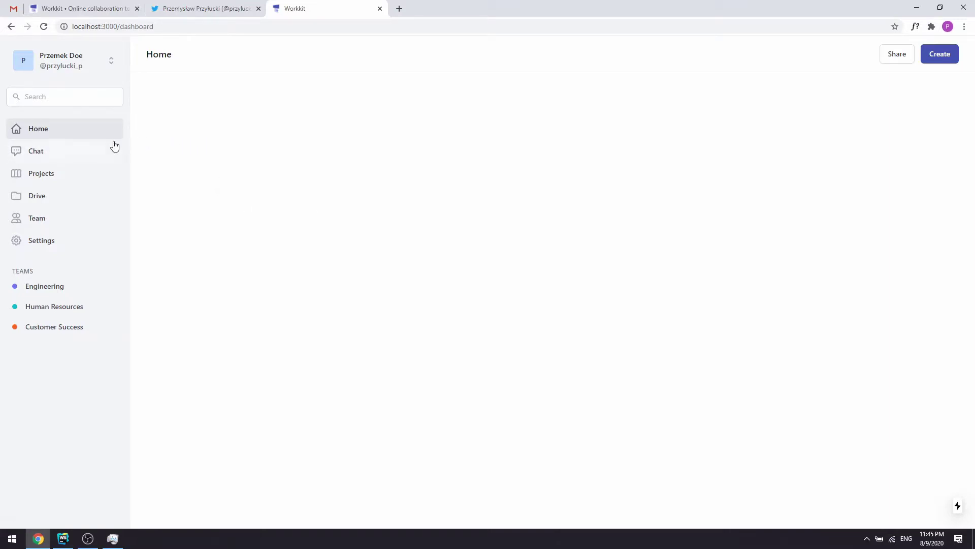
Open the browser context menu on the dashboard twice, dismissing it each time
right_click(332, 177)
click(374, 125)
right_click(623, 142)
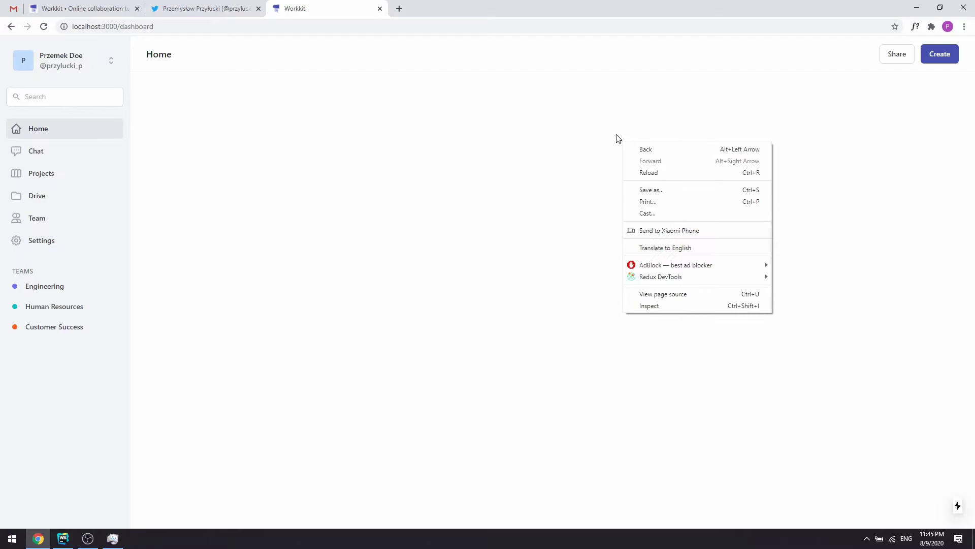
click(618, 138)
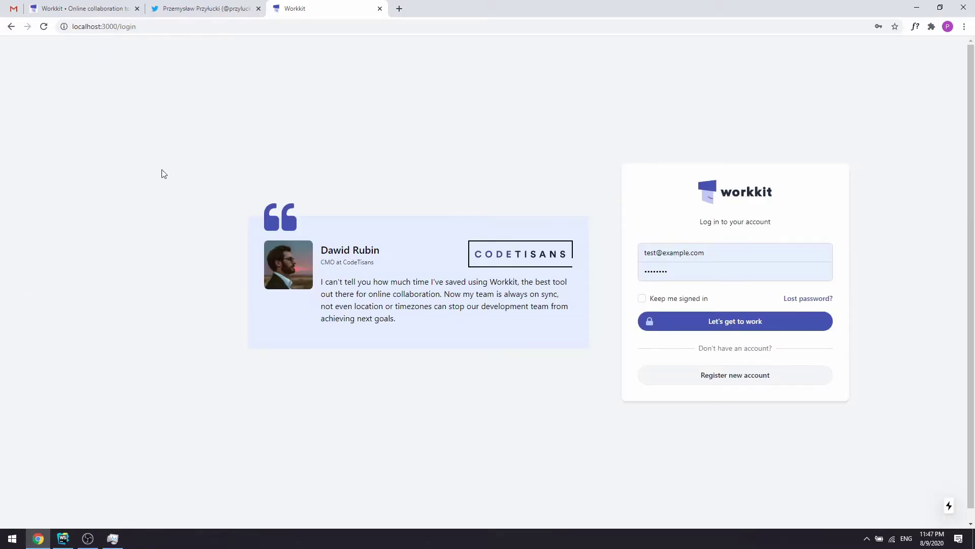
Sign in with the prefilled credentials, then view the Marketing chat conversation with 'siema'
click(703, 253)
key(Return)
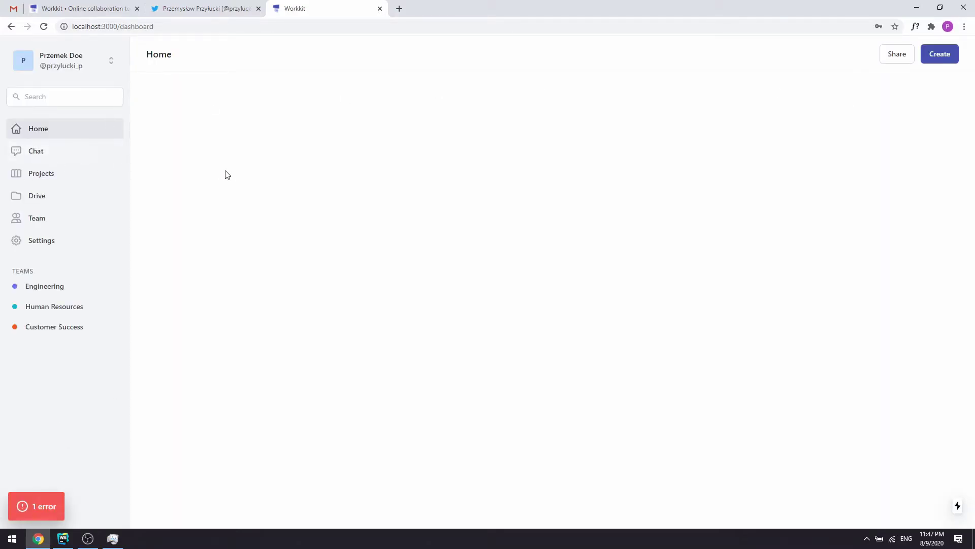
click(86, 155)
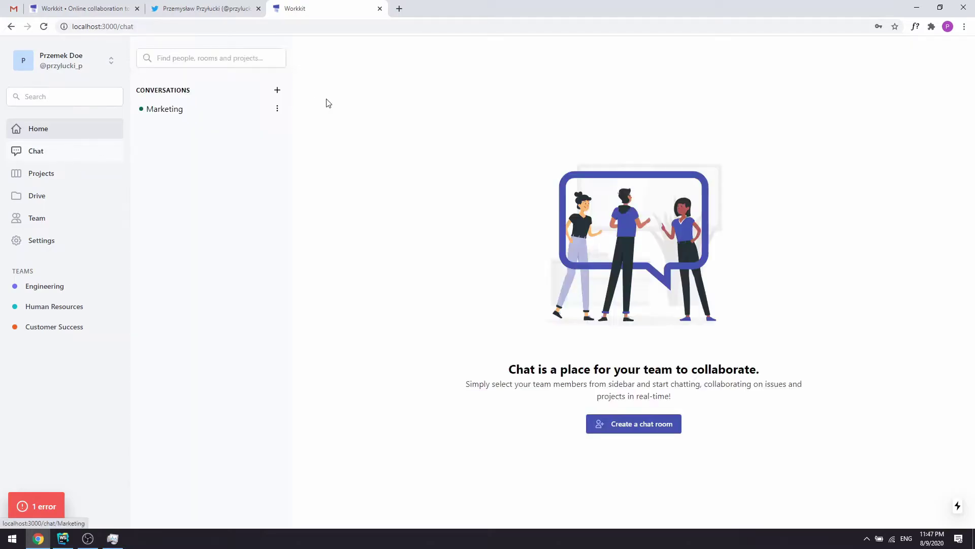
click(214, 109)
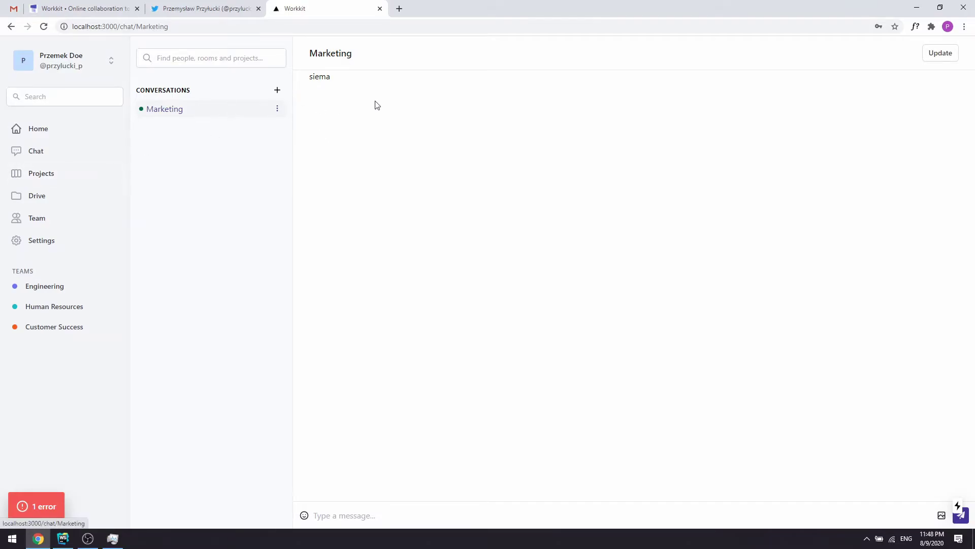
Visit the backend project board, Team page and Billing settings, then return Home
click(93, 174)
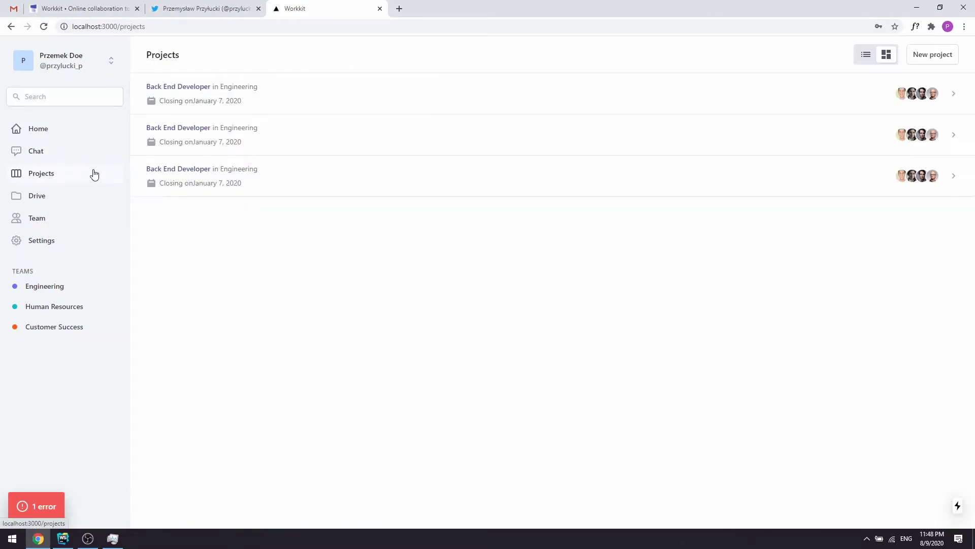
click(412, 99)
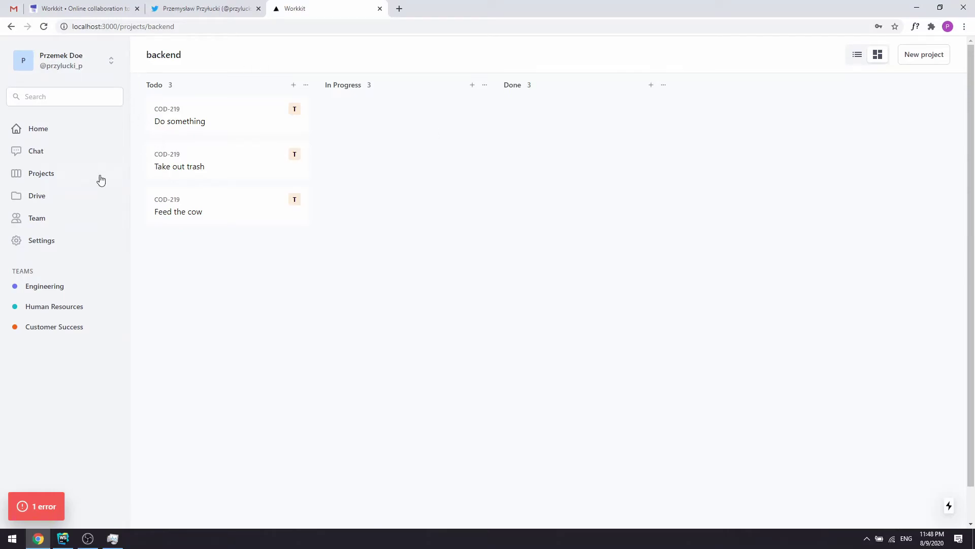
click(59, 222)
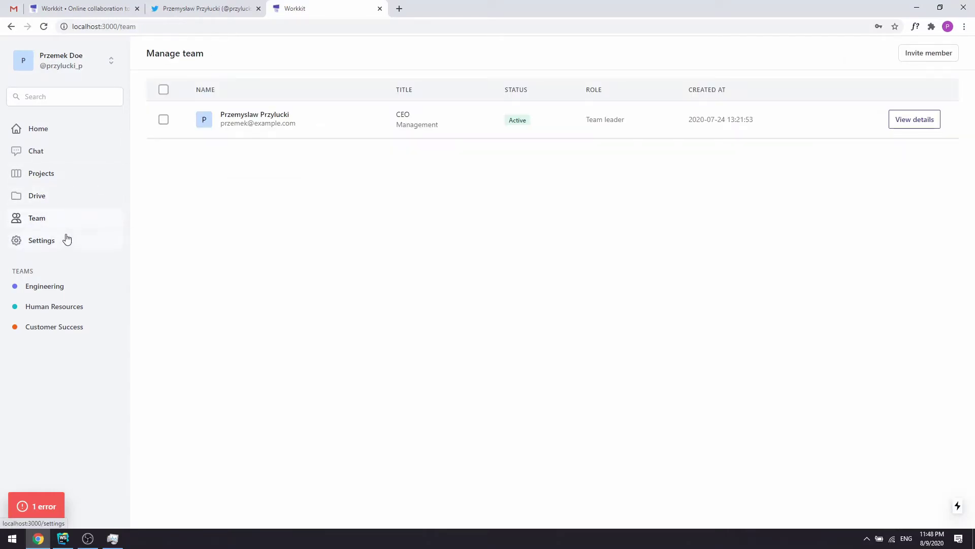
click(68, 240)
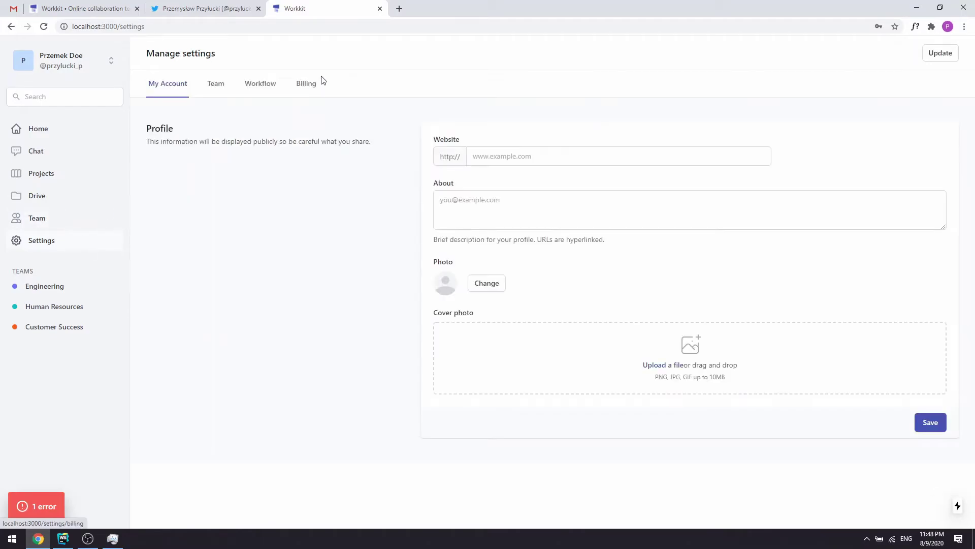
click(310, 85)
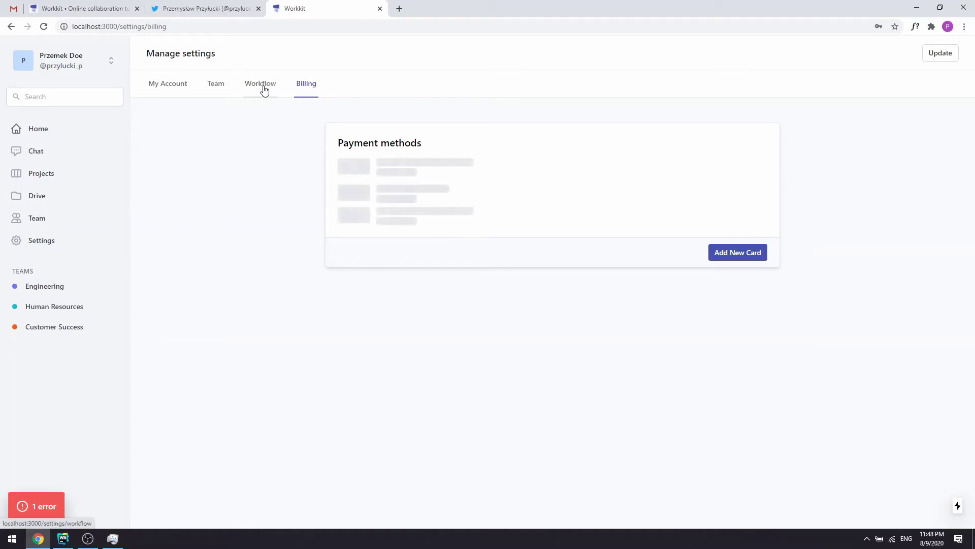
click(61, 133)
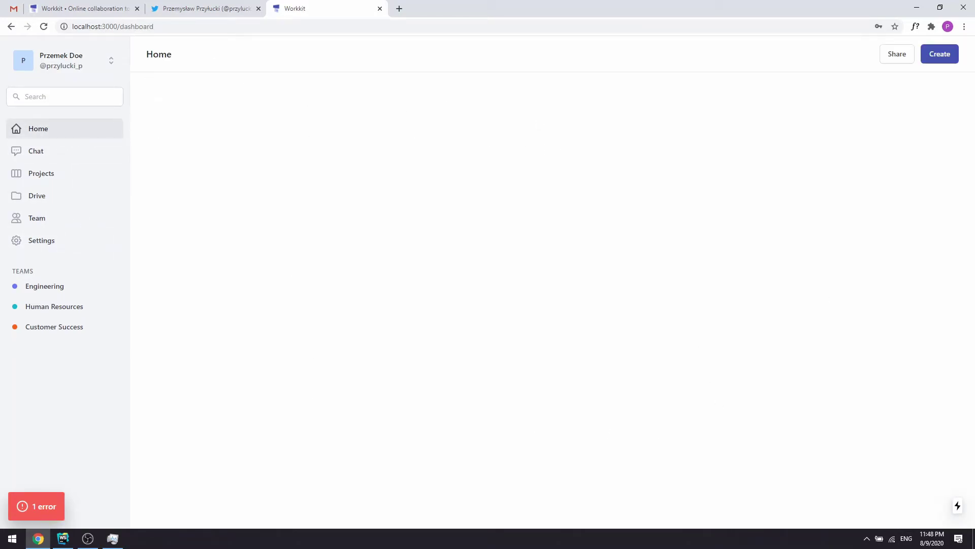
Open Chat from the sidebar and select the Marketing conversation showing 'siema'
click(68, 150)
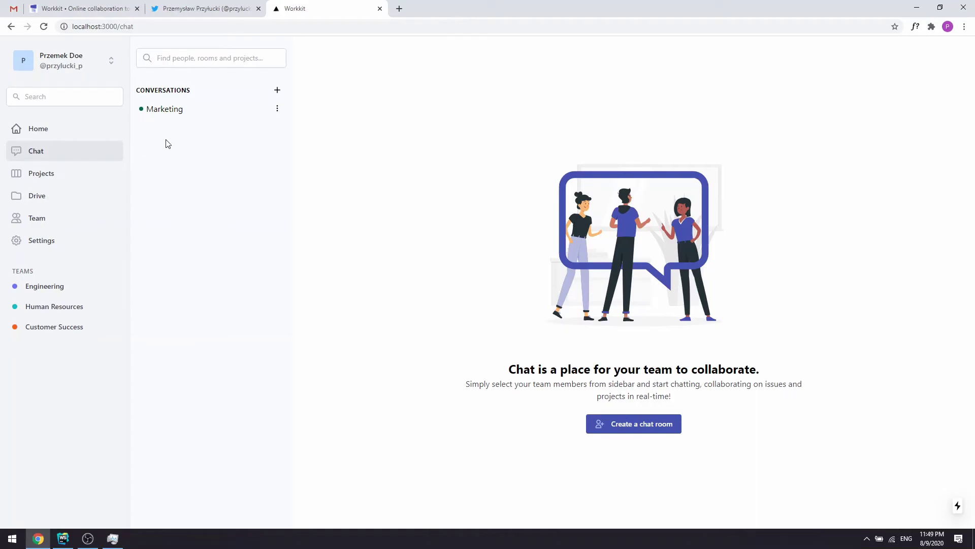
click(184, 115)
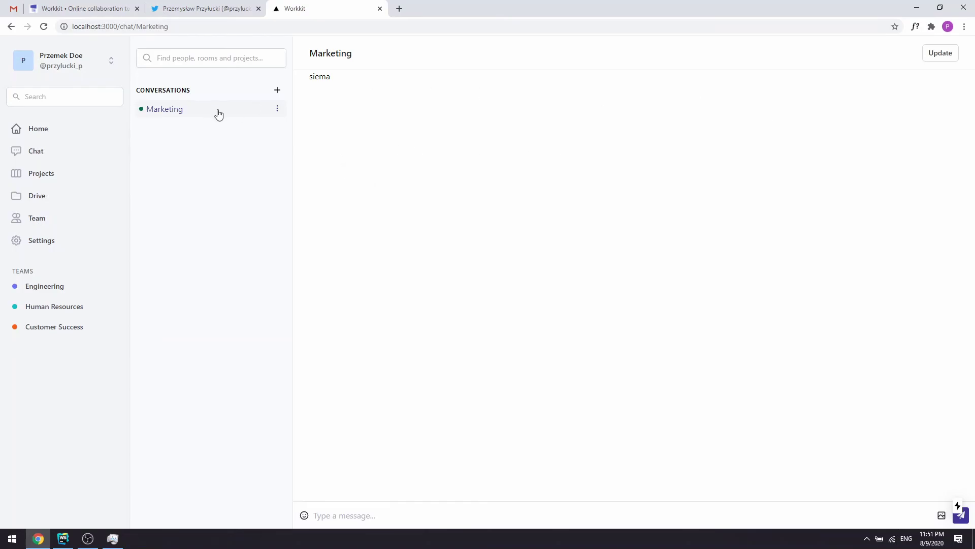
key(alt+Tab)
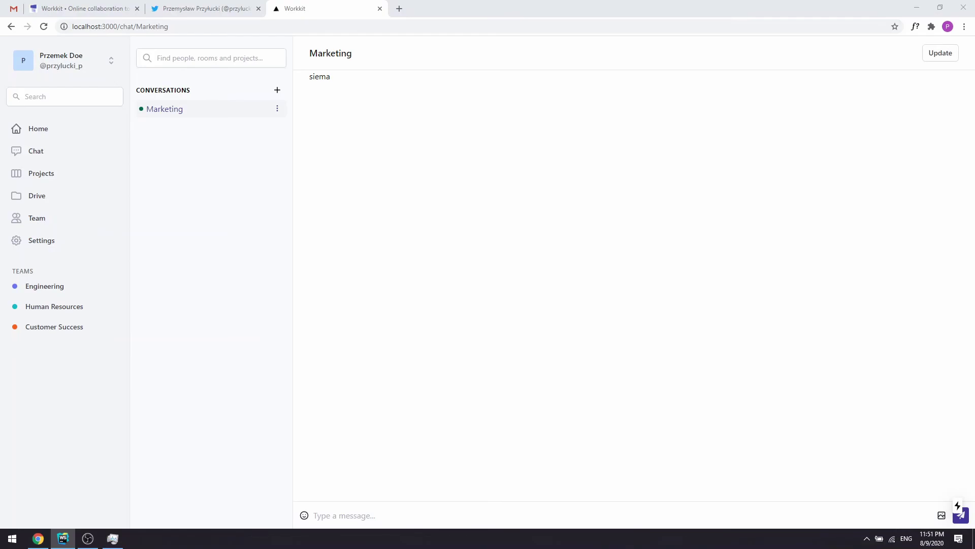
key(alt+Tab)
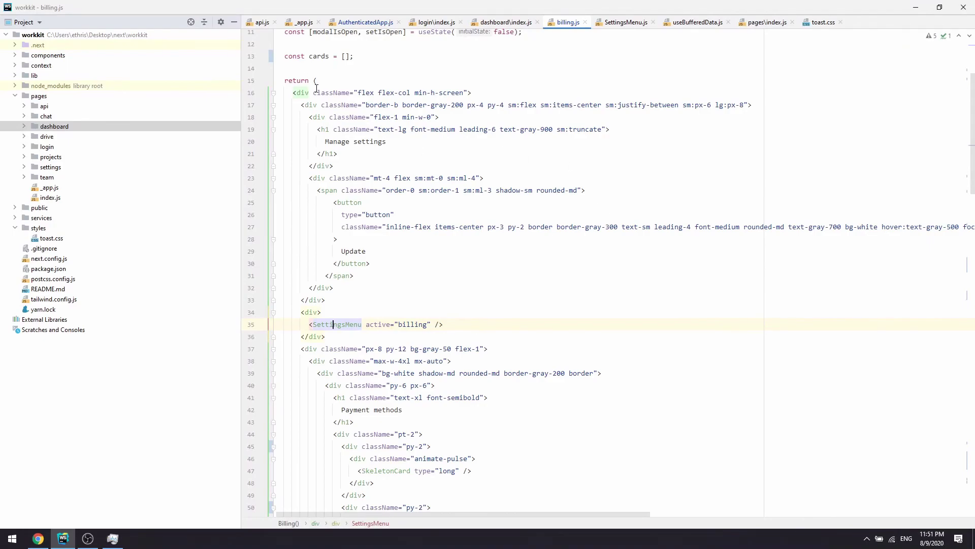
scroll(328, 107, up, 2)
scroll(329, 107, up, 2)
scroll(337, 118, down, 2)
scroll(371, 94, down, 1)
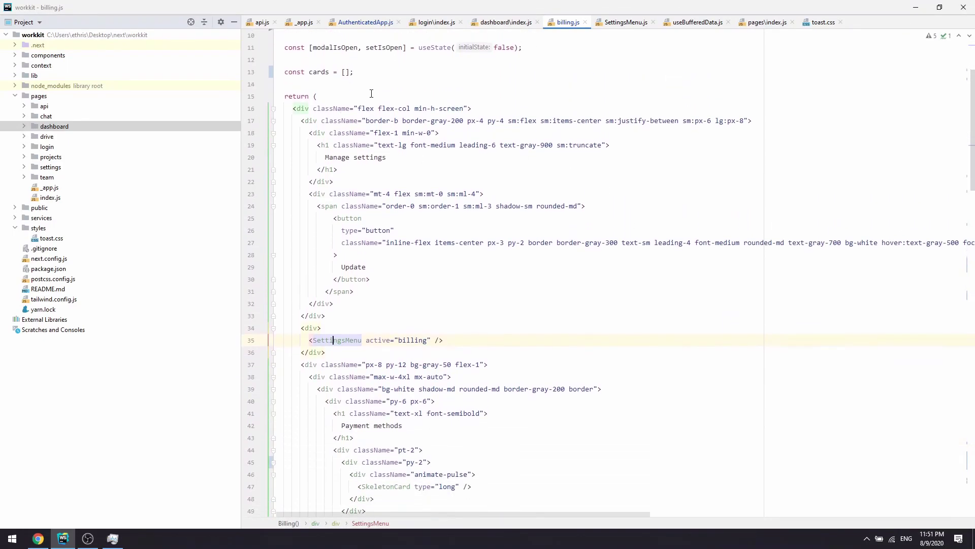
scroll(344, 127, down, 2)
scroll(342, 135, up, 1)
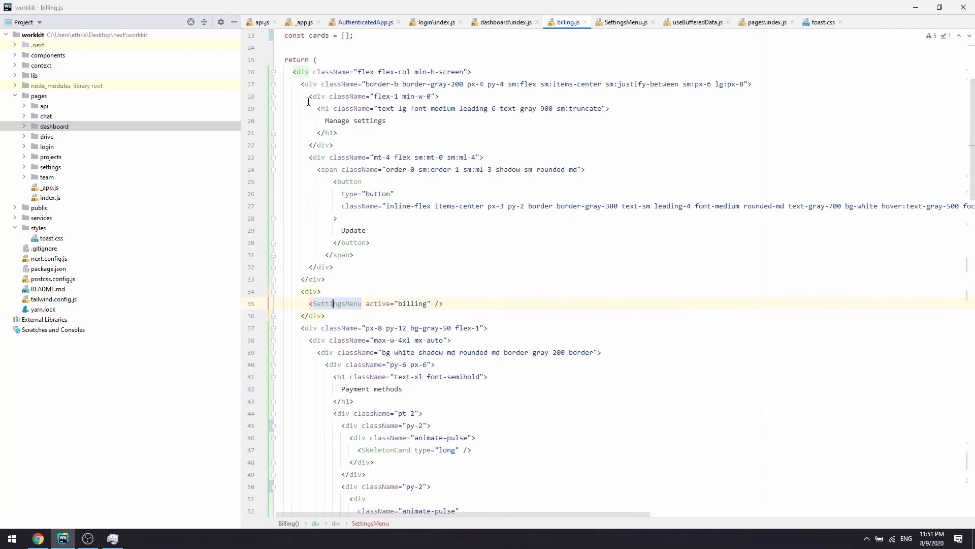
drag(470, 72, 356, 72)
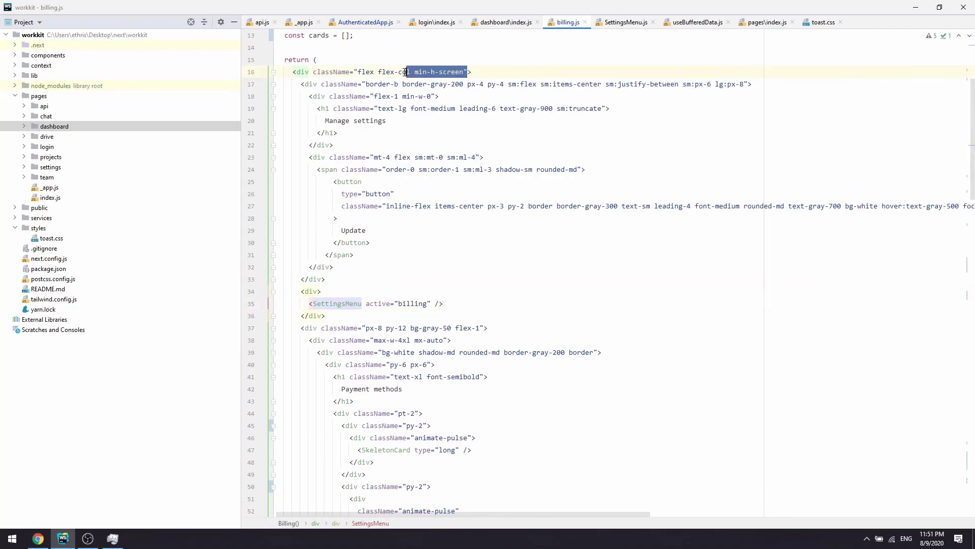
click(351, 73)
drag(314, 72, 469, 71)
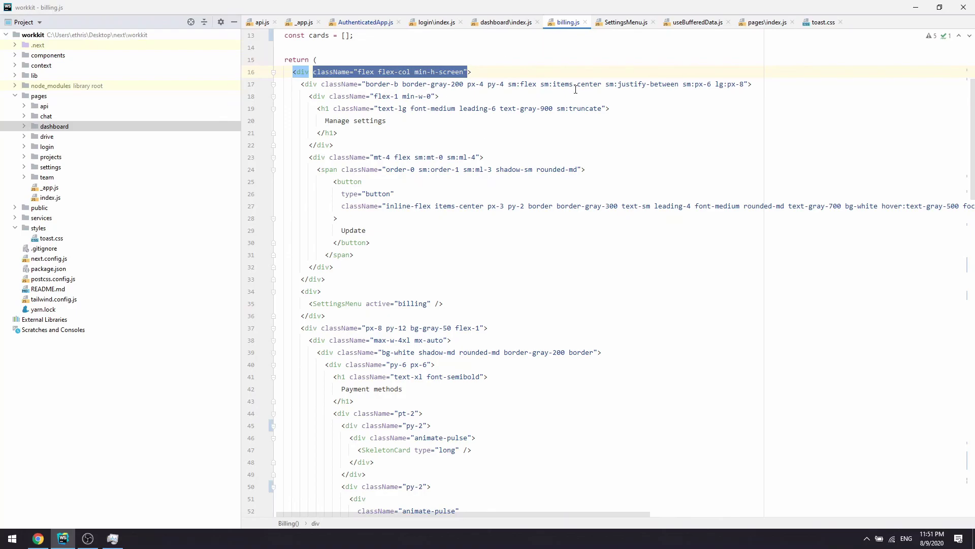
key(alt+Tab)
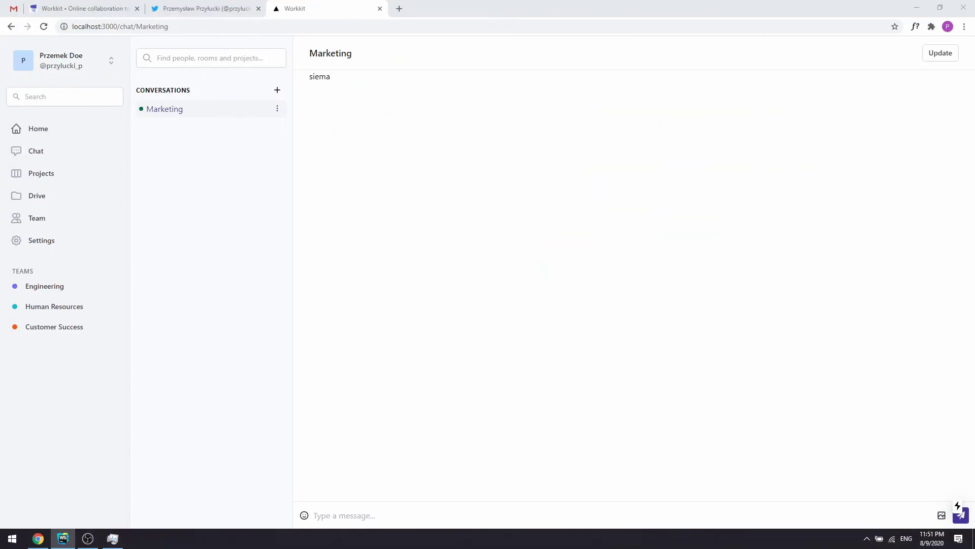